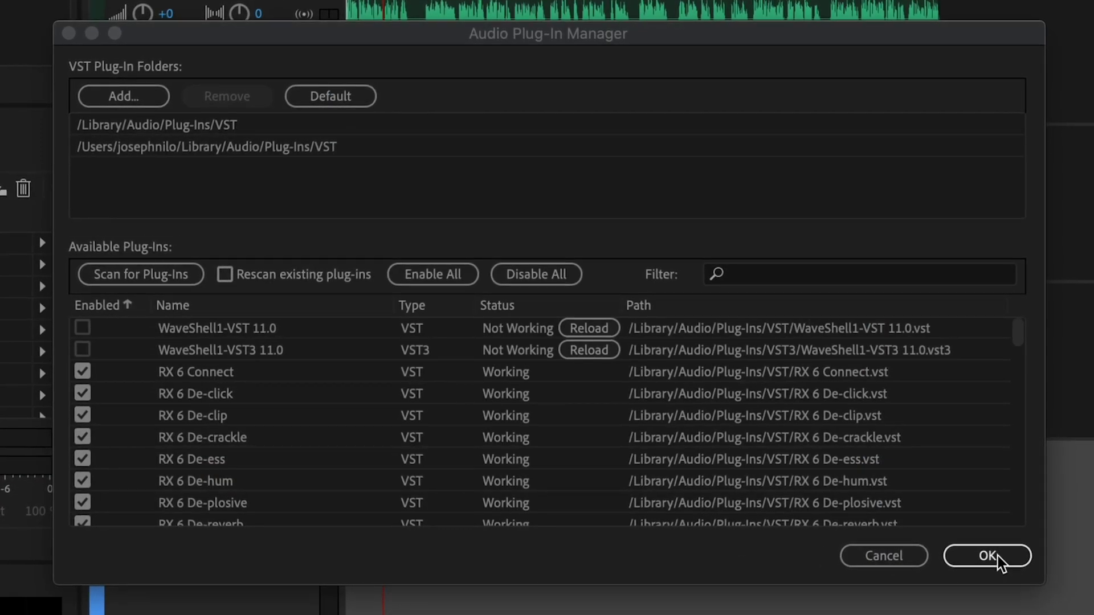
Accept the plug-in list with OK and return to the Premiere Pro project
{"action": "left_click", "coordinate": [996, 558]}
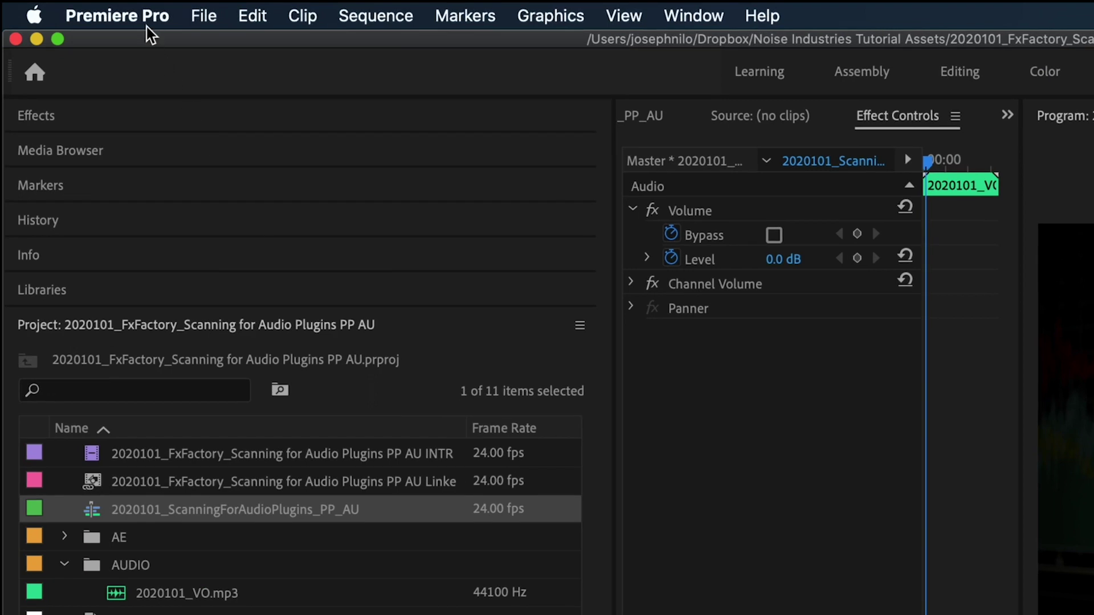
Open the Audio Plug-In Manager from Premiere Pro's Audio preferences
{"action": "left_click", "coordinate": [146, 26]}
{"action": "mouse_move", "coordinate": [124, 80]}
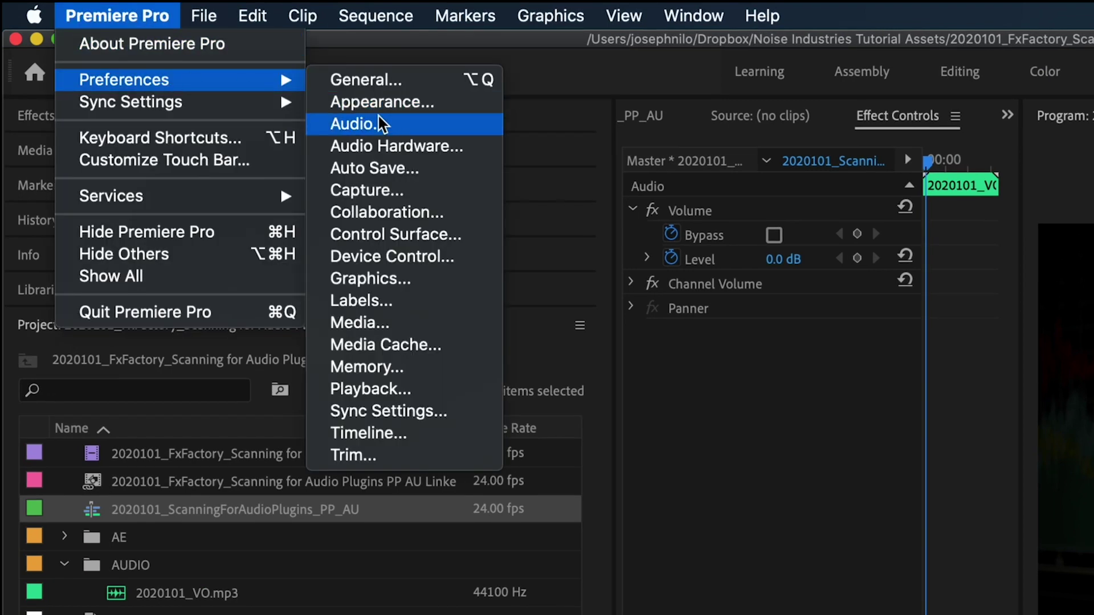
{"action": "left_click", "coordinate": [382, 124]}
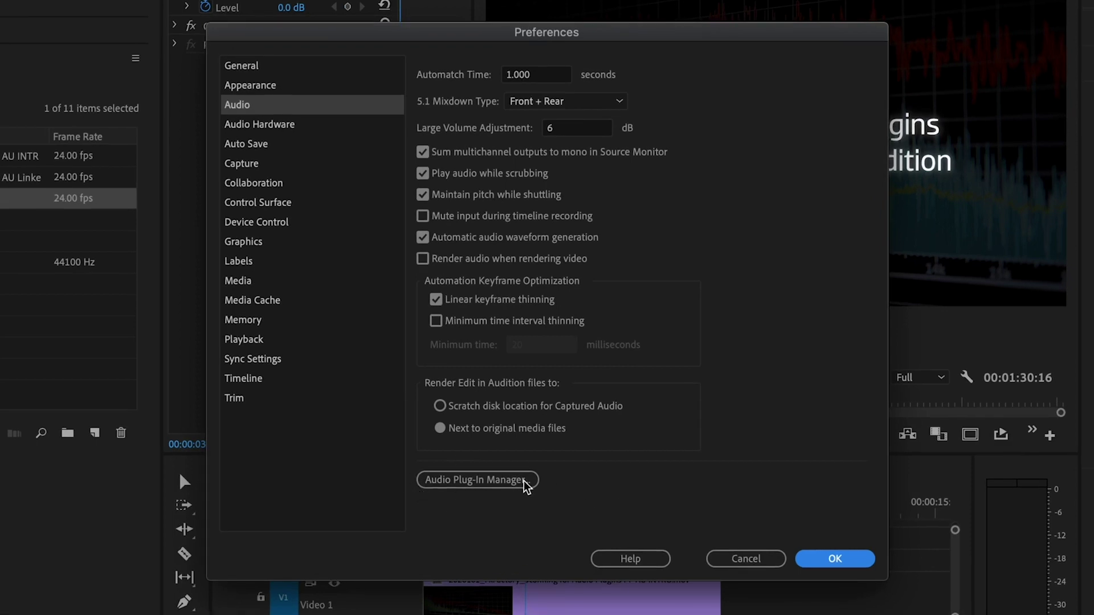
{"action": "left_click", "coordinate": [523, 480]}
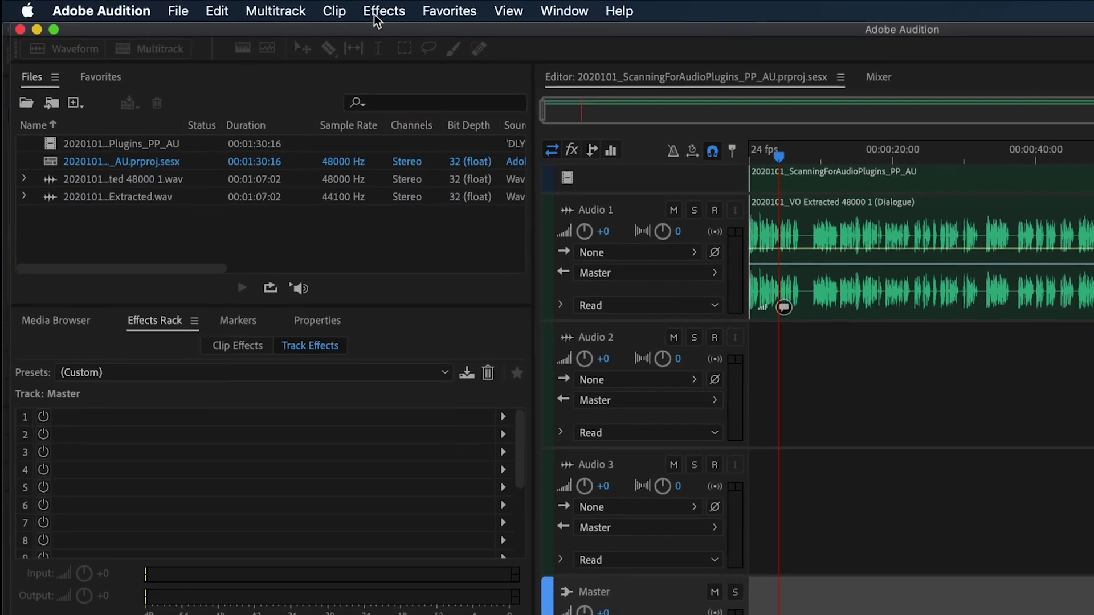
Open Audition's Audio Plug-In Manager from the Effects menu
{"action": "left_click", "coordinate": [230, 7]}
{"action": "left_click", "coordinate": [495, 475]}
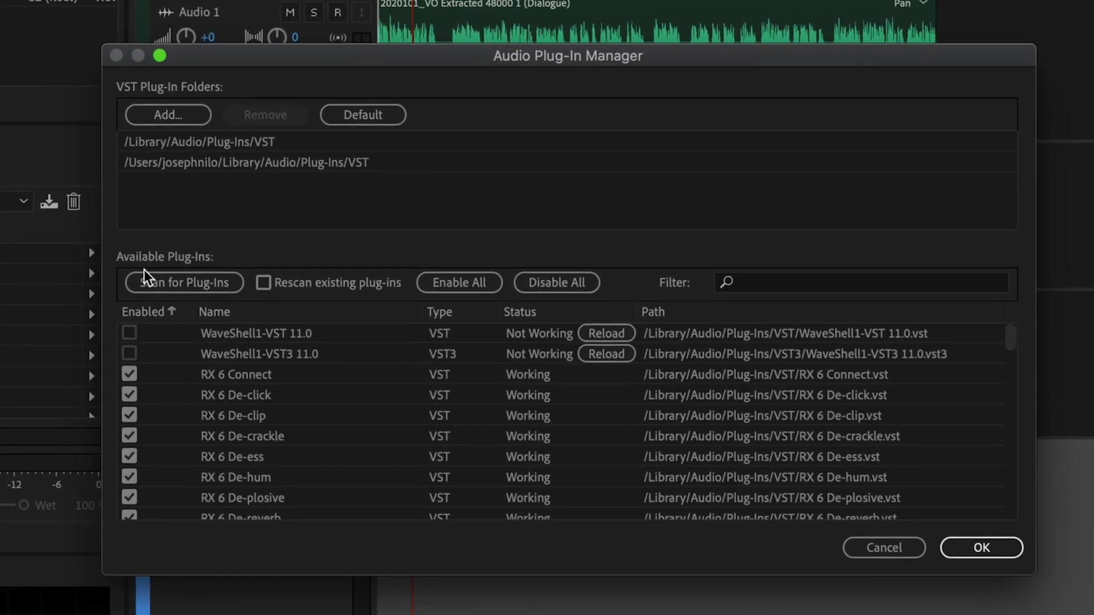
Scan Audition's plug-in folders so CrumplePop Levelmatic gets detected
{"action": "left_click", "coordinate": [228, 282]}
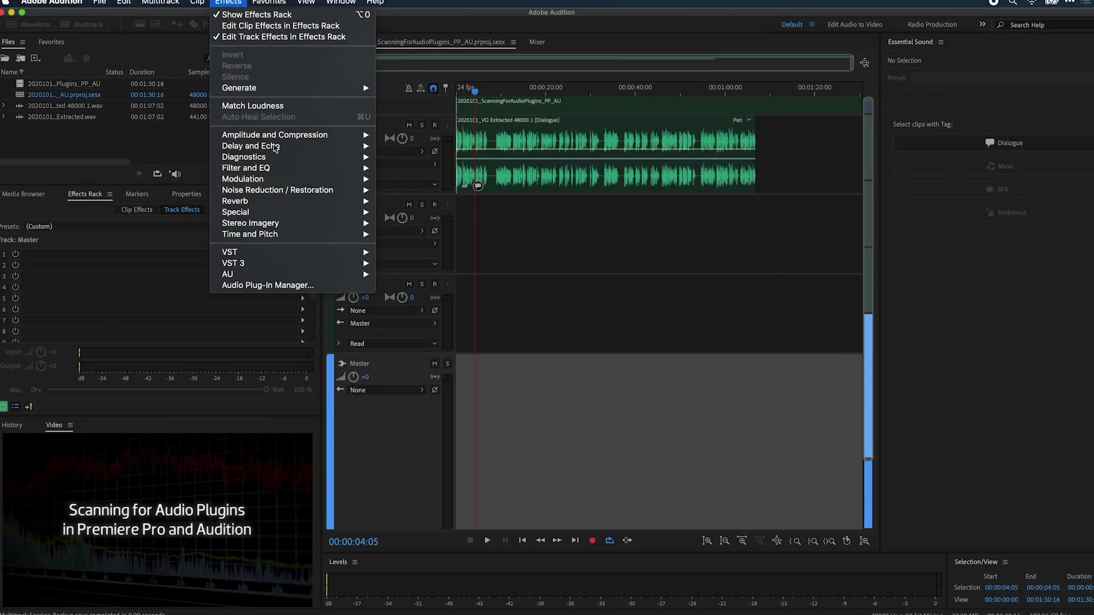